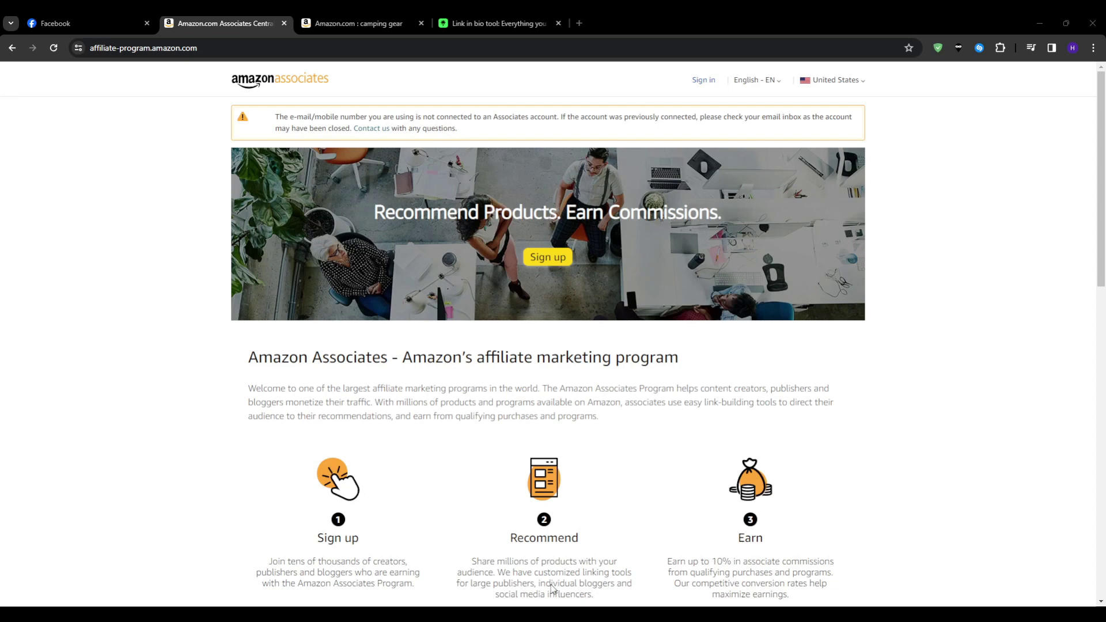
- Look through the Amazon search results for camping gear
click(372, 18)
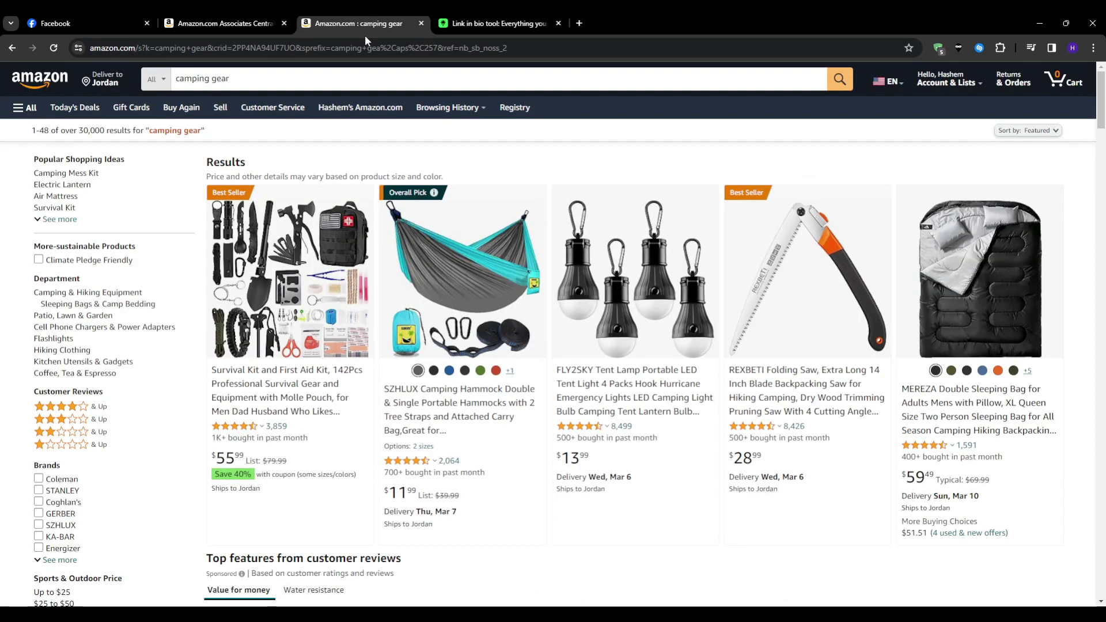
scroll(712, 372, down, 6)
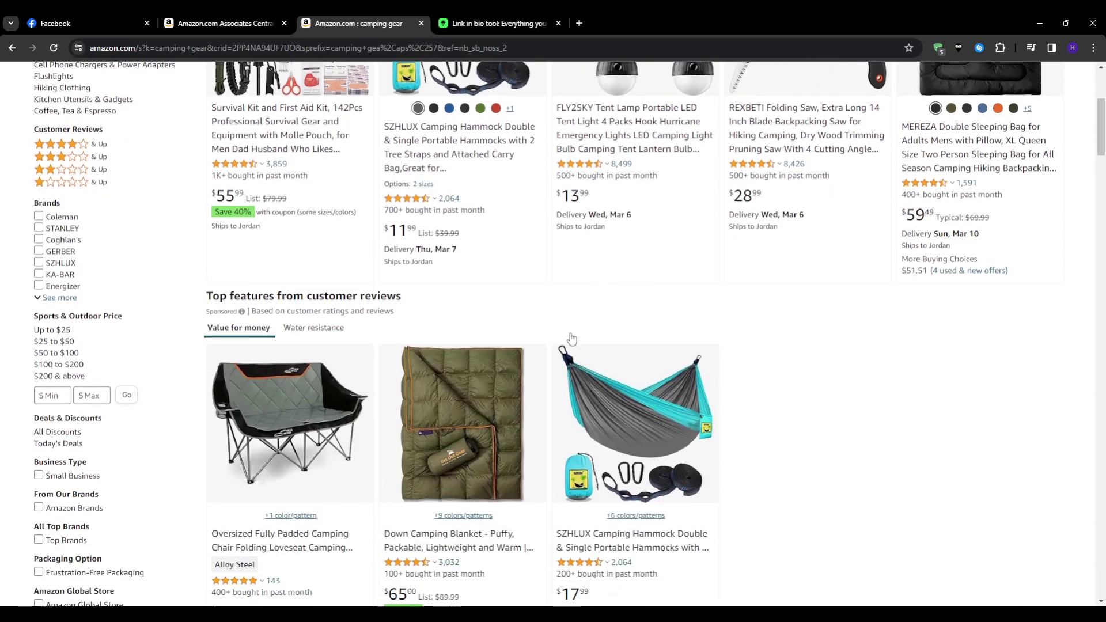
- Switch to the Camping Fun Facebook page and review its intro and the existing product post
click(87, 23)
scroll(316, 257, down, 8)
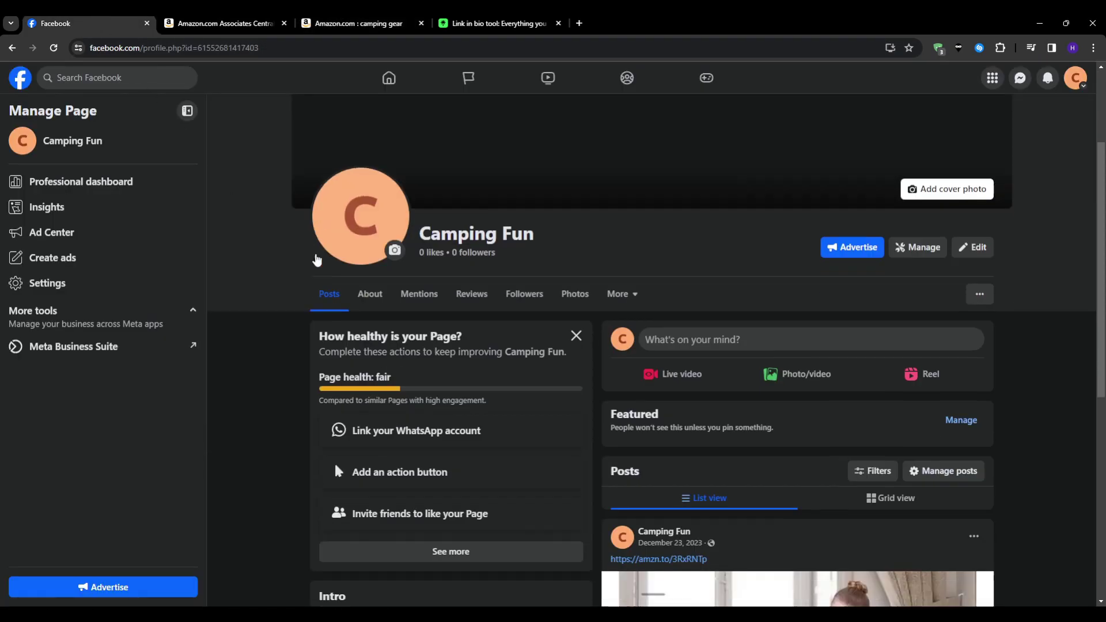
scroll(509, 280, down, 1)
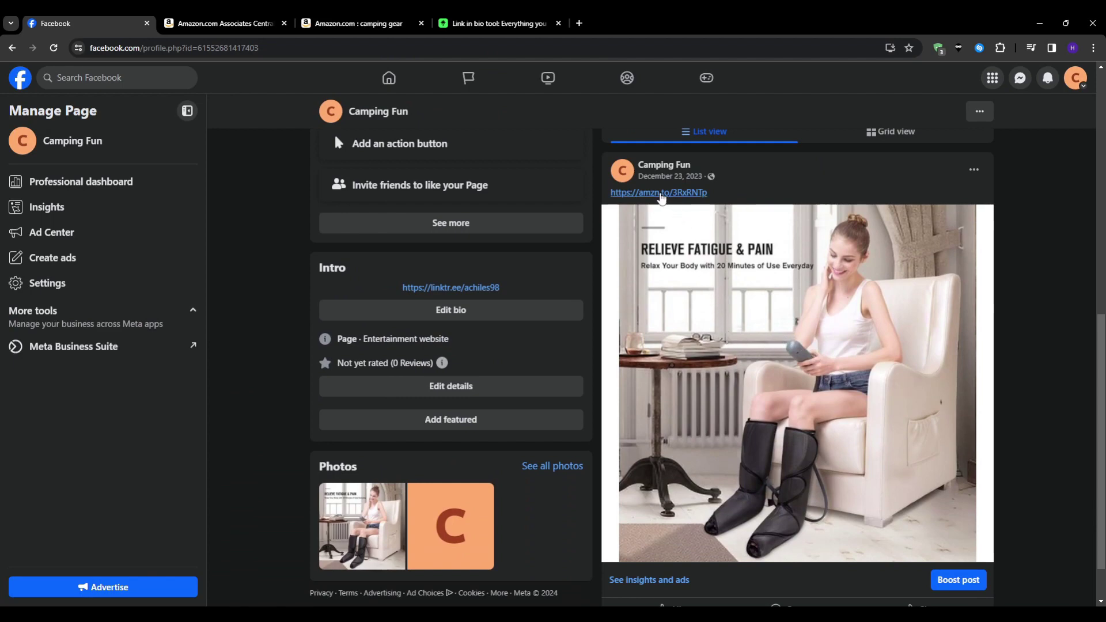
scroll(689, 275, down, 1)
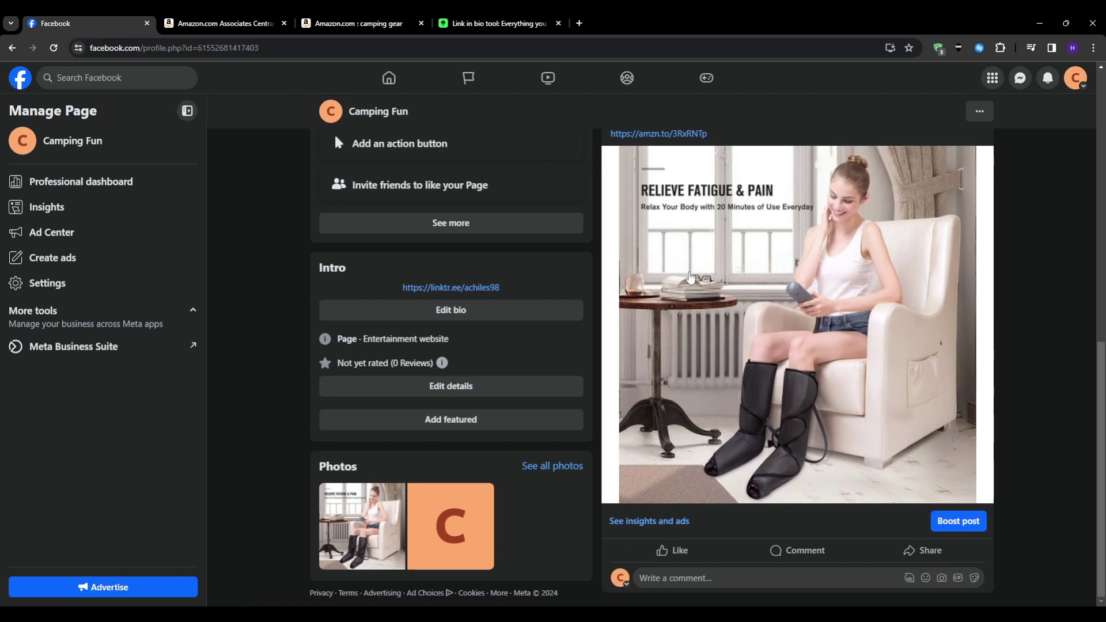
scroll(689, 278, up, 5)
scroll(708, 317, down, 5)
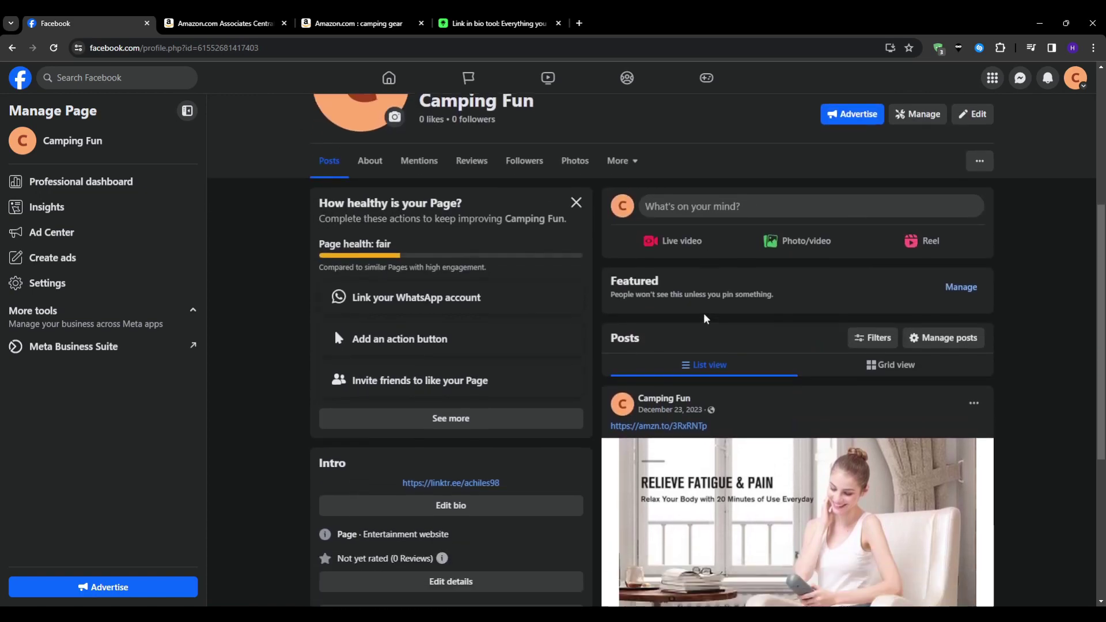
- Open the Amazon affiliate link in the Camping Fun post and view the linked product page
click(685, 201)
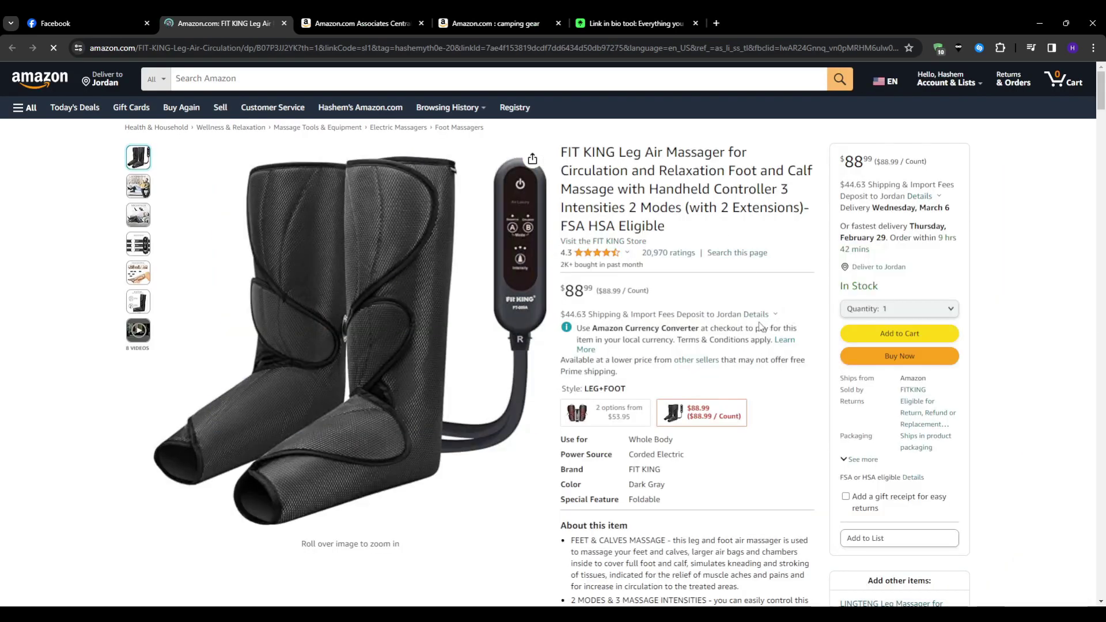
scroll(743, 357, down, 1)
scroll(651, 478, up, 1)
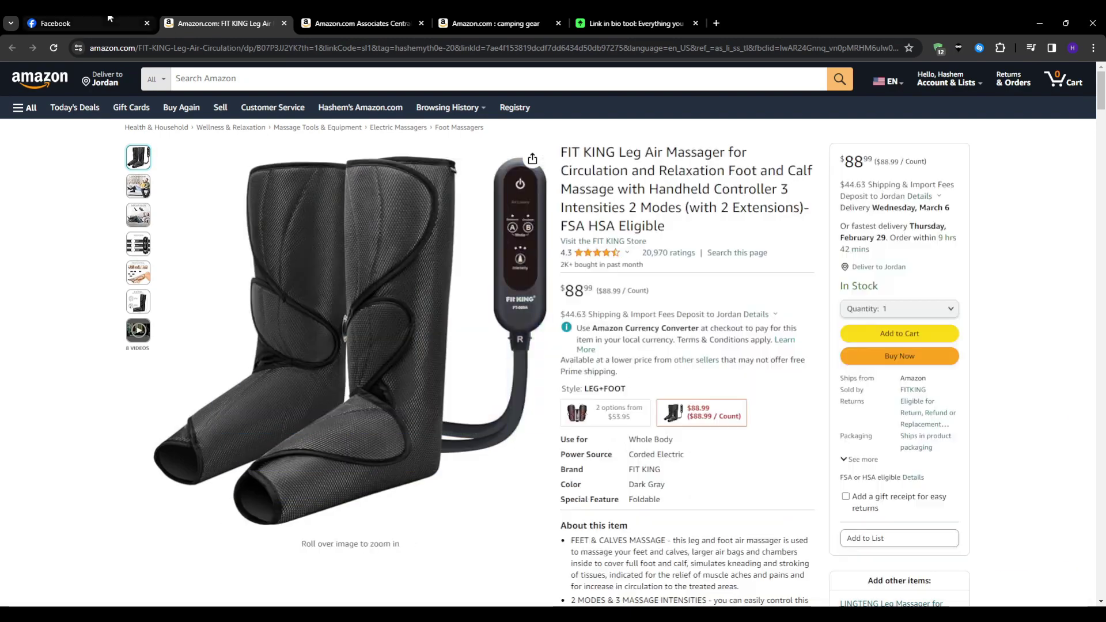
- Return to the Camping Fun Facebook page, view the post composer, and close it without publishing anything
click(87, 23)
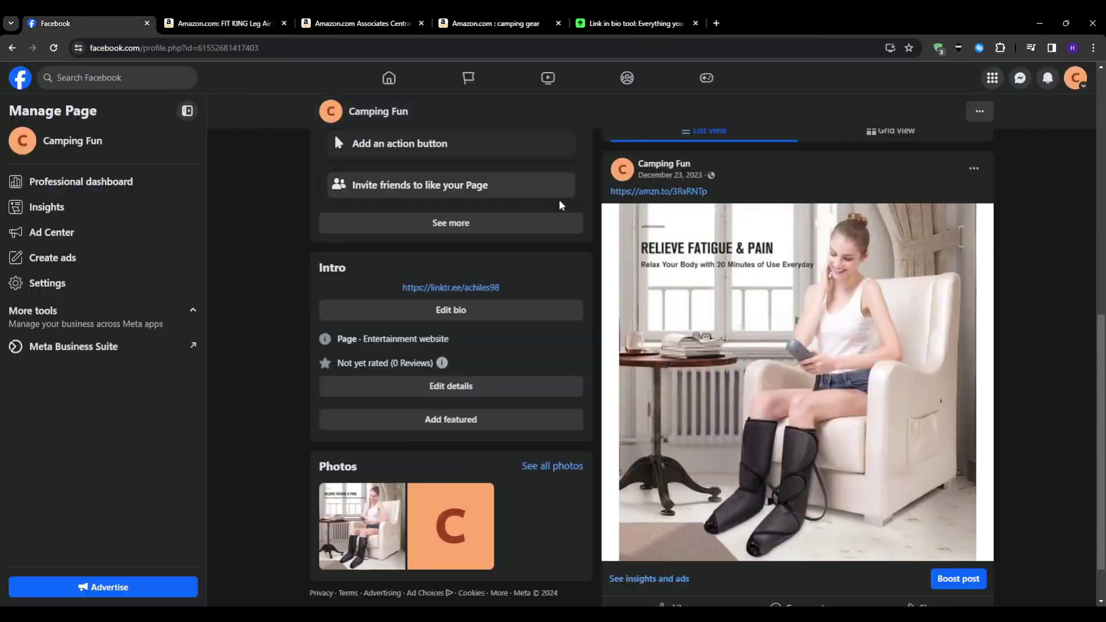
scroll(738, 373, up, 3)
scroll(732, 346, up, 1)
click(716, 203)
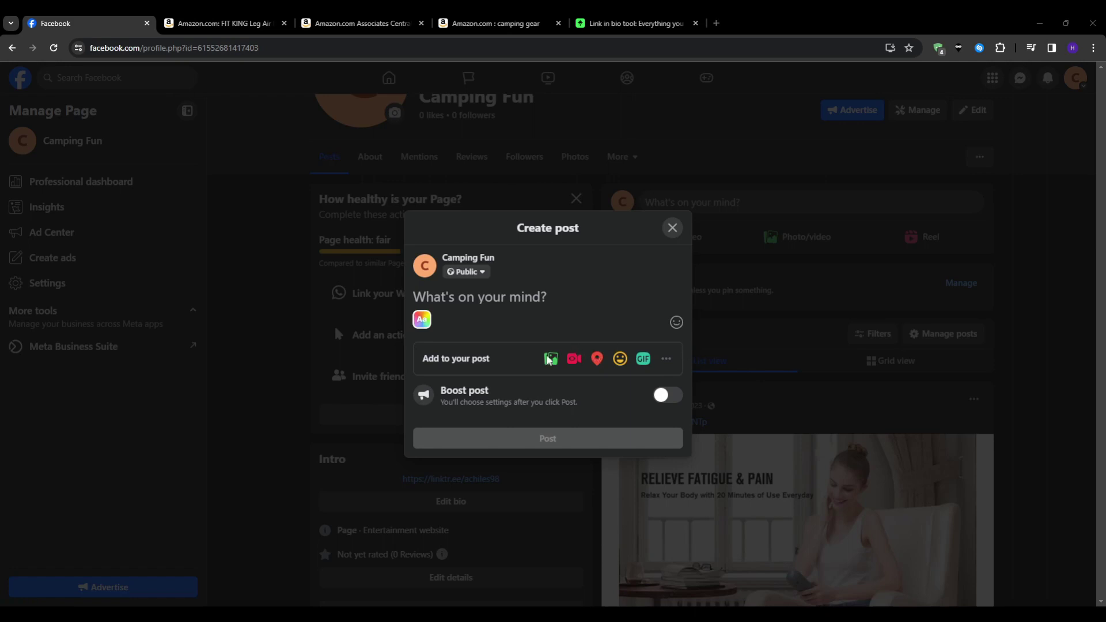
click(782, 302)
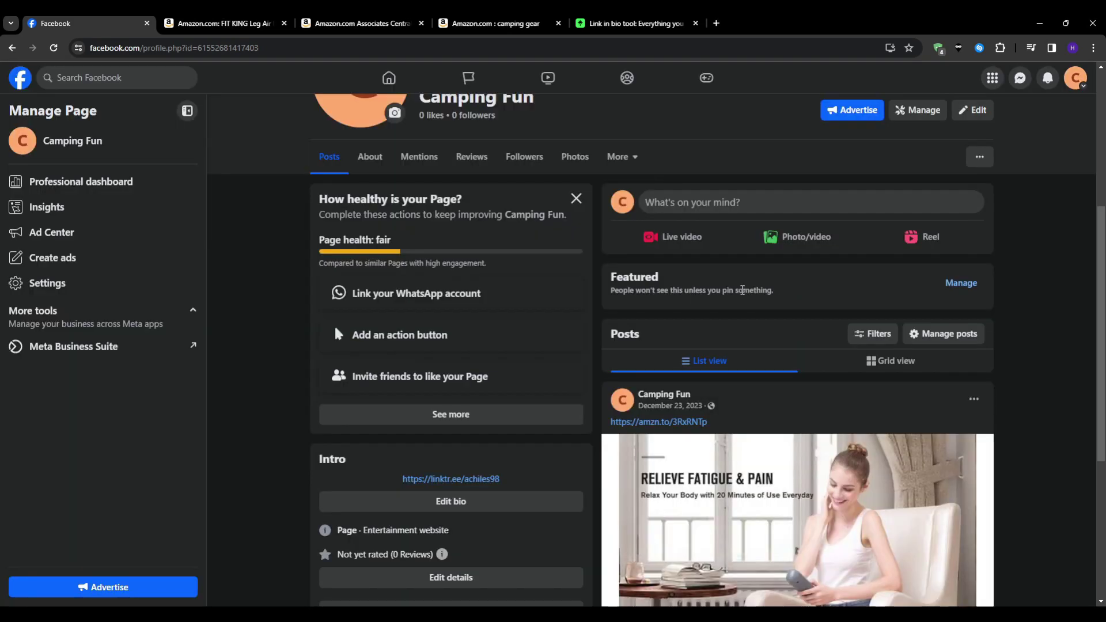
scroll(743, 293, up, 1)
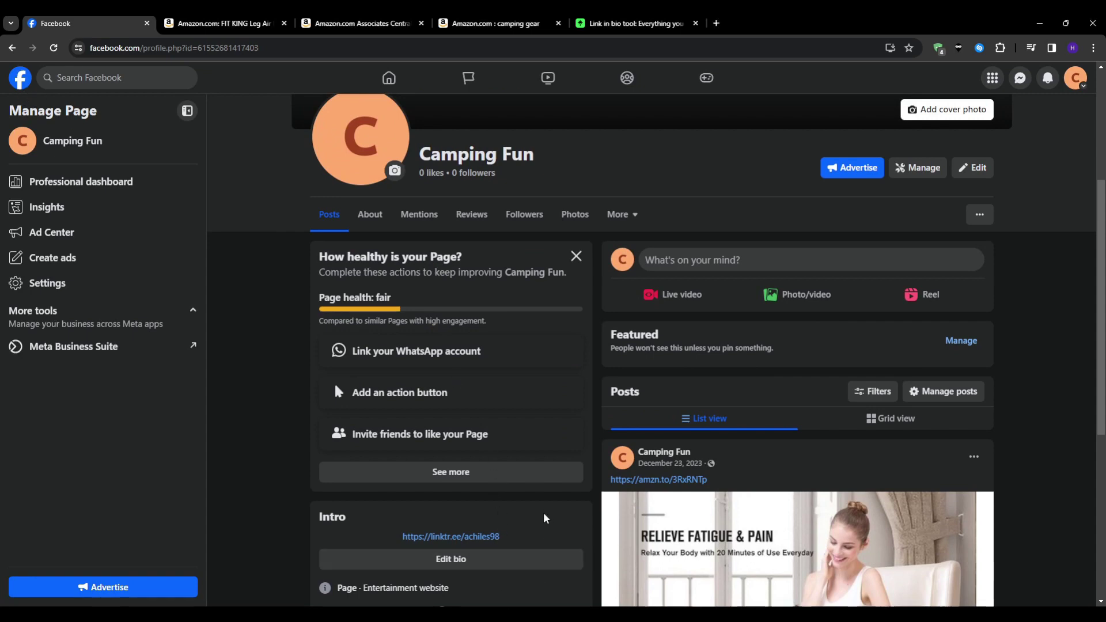
scroll(544, 518, down, 2)
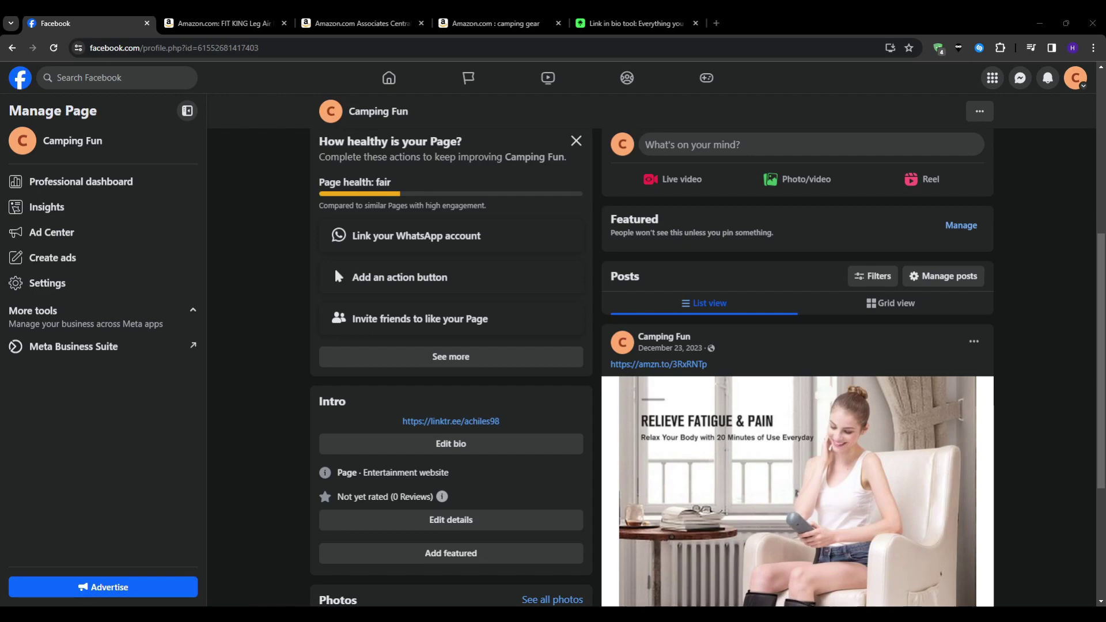
- Switch to the Linktree website and look over its homepage
click(633, 23)
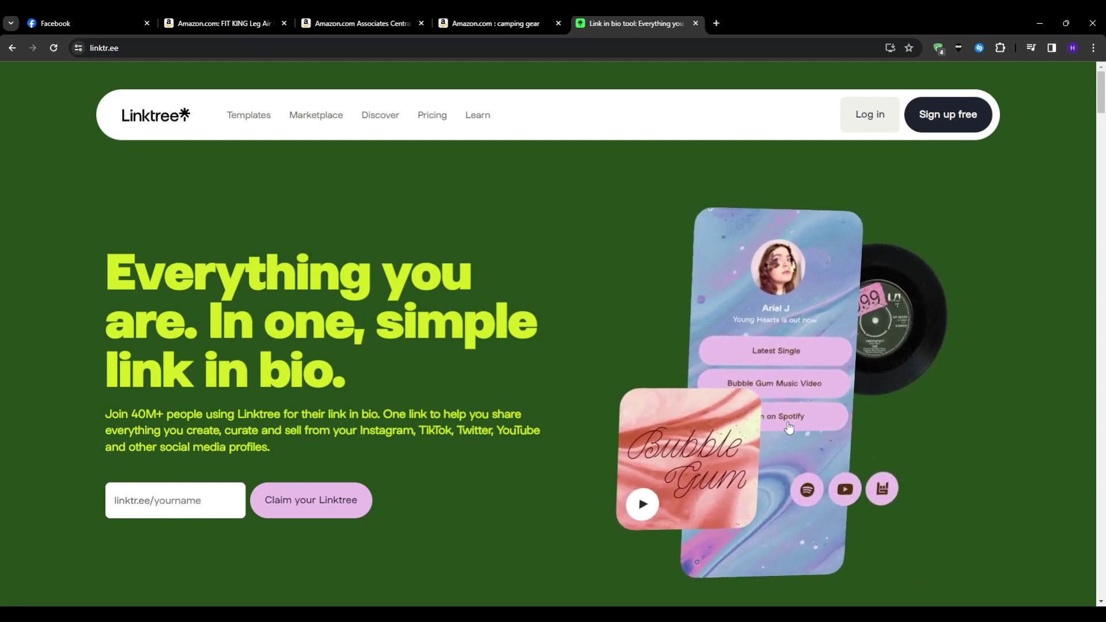
scroll(659, 342, down, 7)
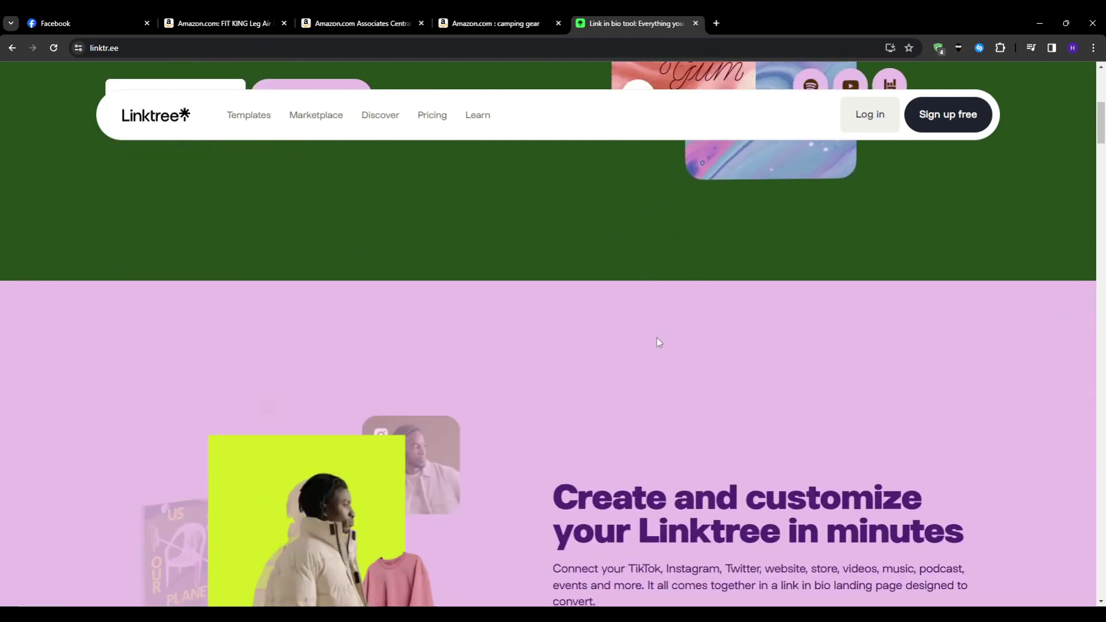
scroll(657, 342, down, 4)
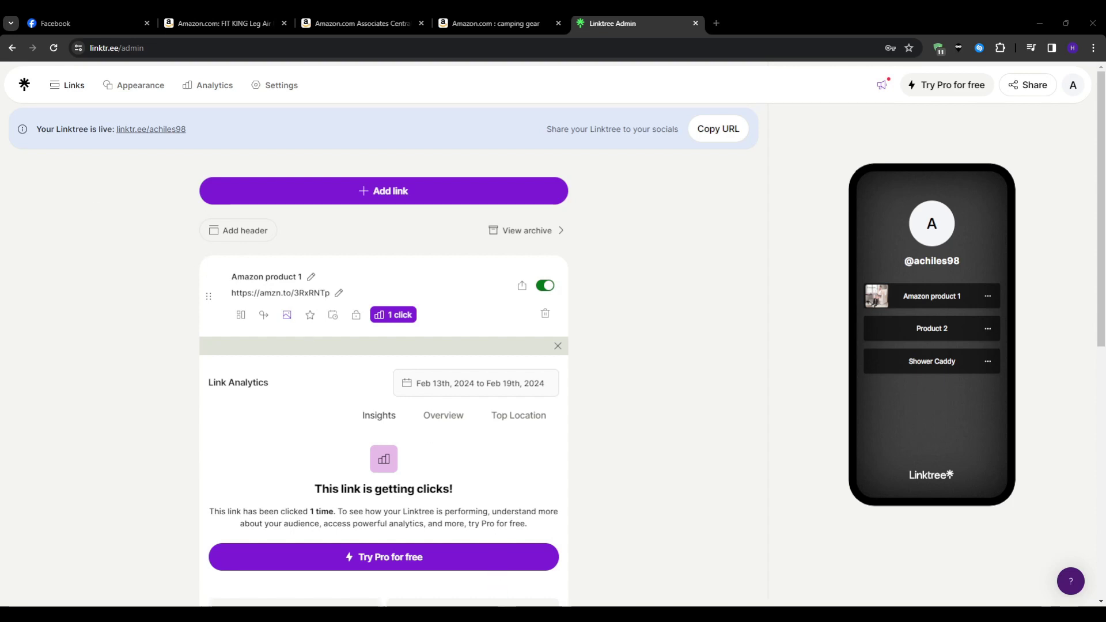
- View the form for adding a new link in Linktree and close it without entering a URL
click(445, 196)
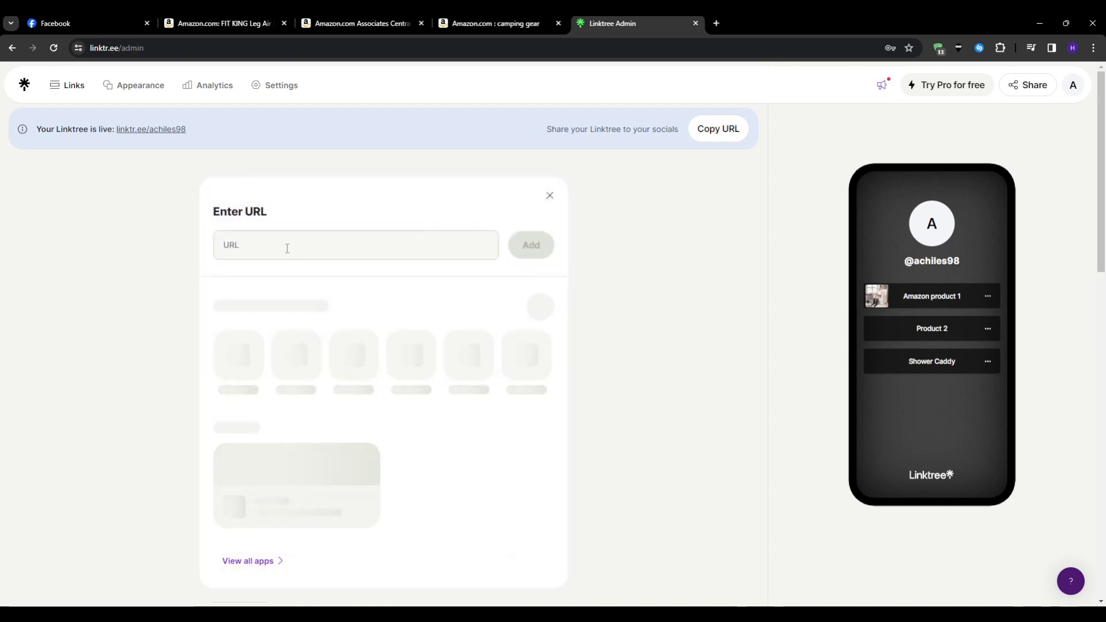
click(247, 248)
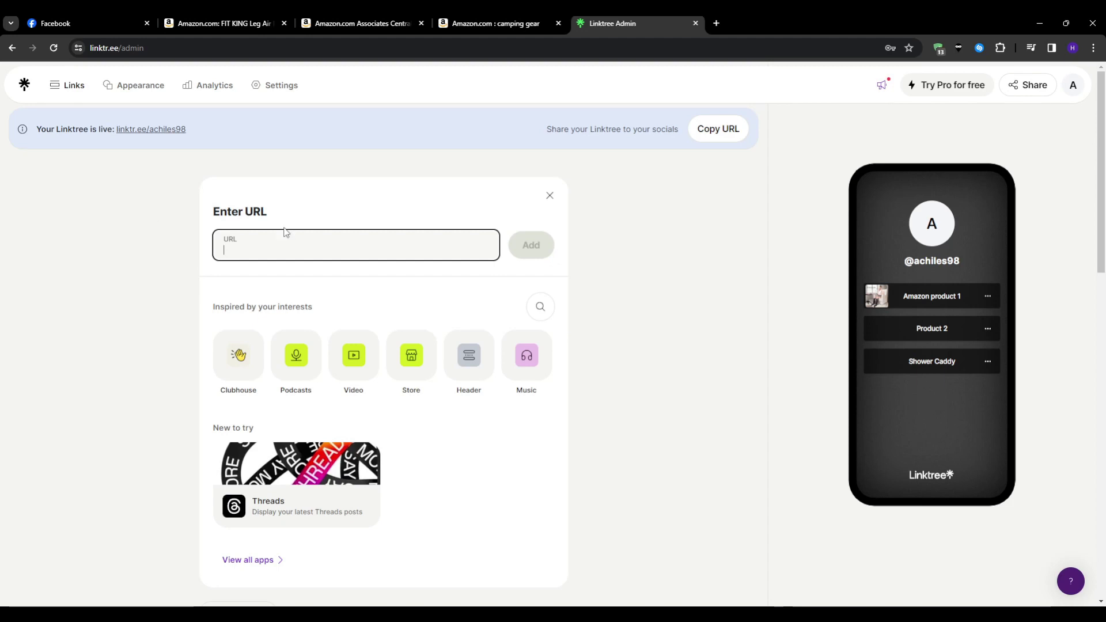
click(550, 196)
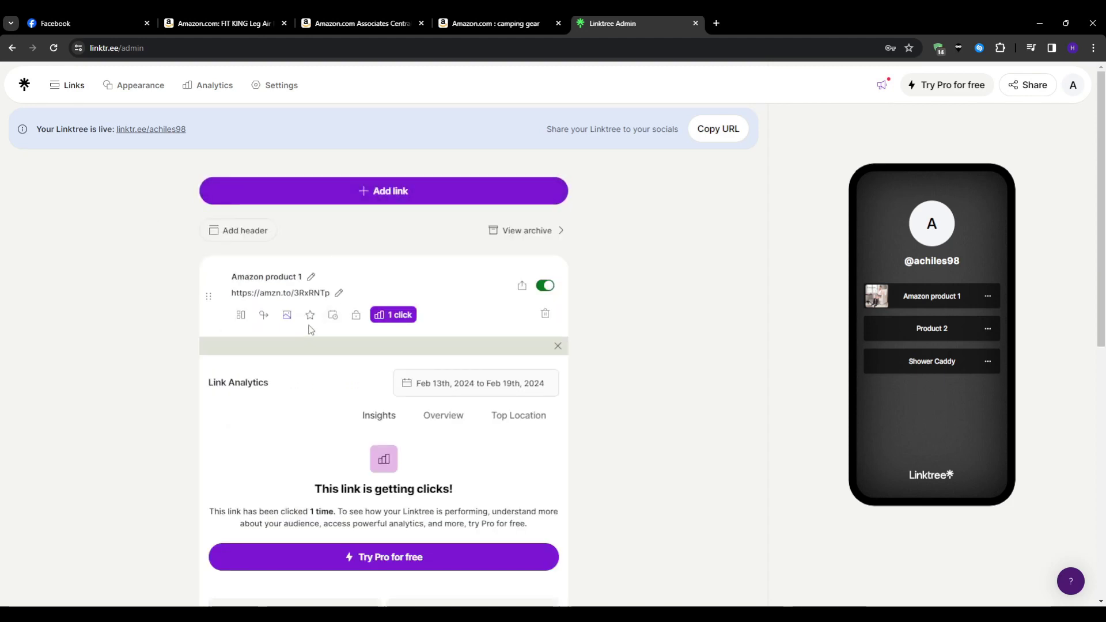
- Review the Amazon product links already listed in the Linktree admin
scroll(351, 397, down, 1)
scroll(353, 400, up, 1)
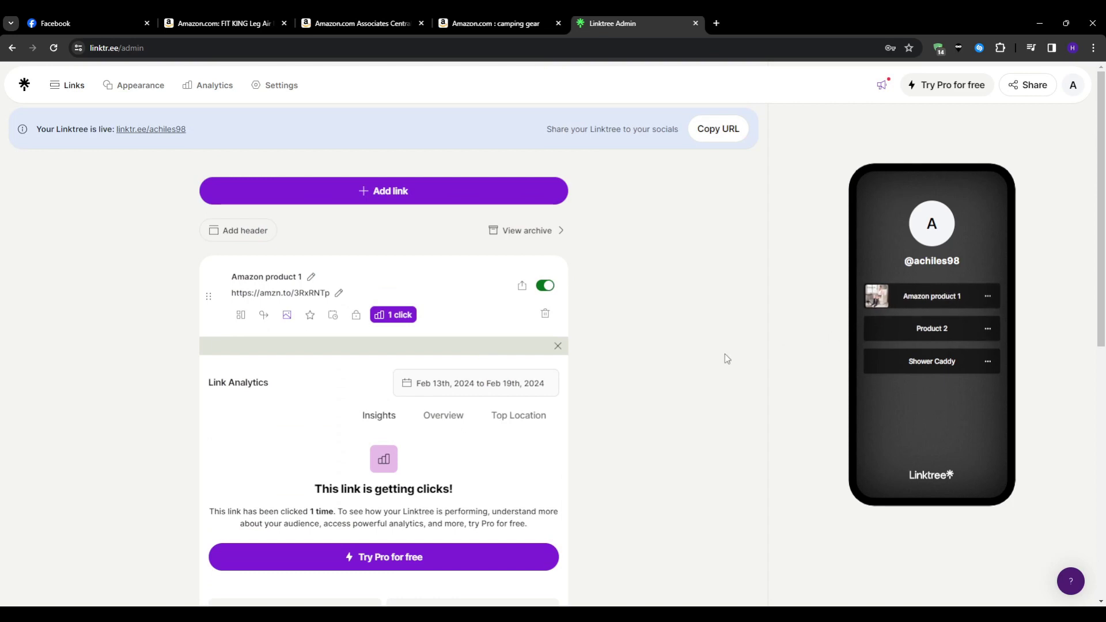
scroll(519, 329, down, 5)
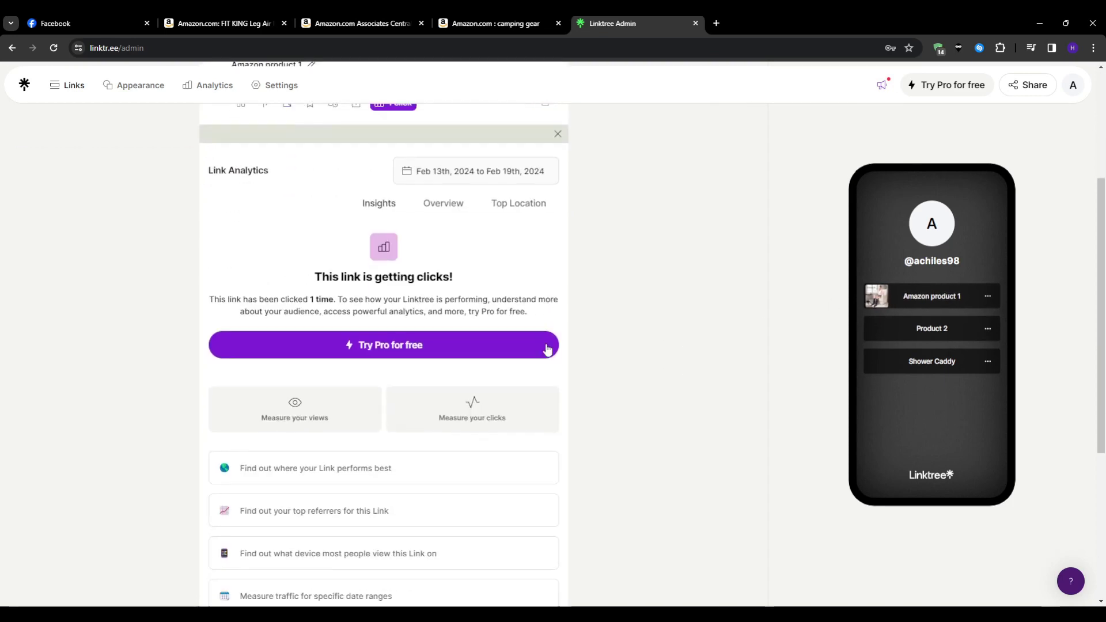
scroll(536, 460, down, 2)
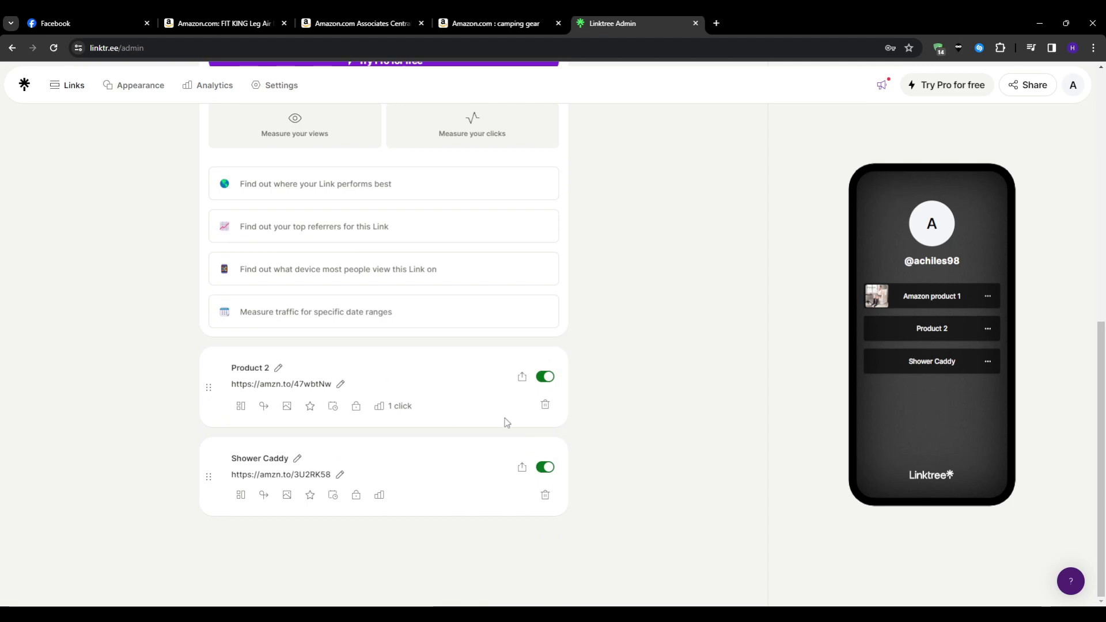
scroll(401, 400, up, 5)
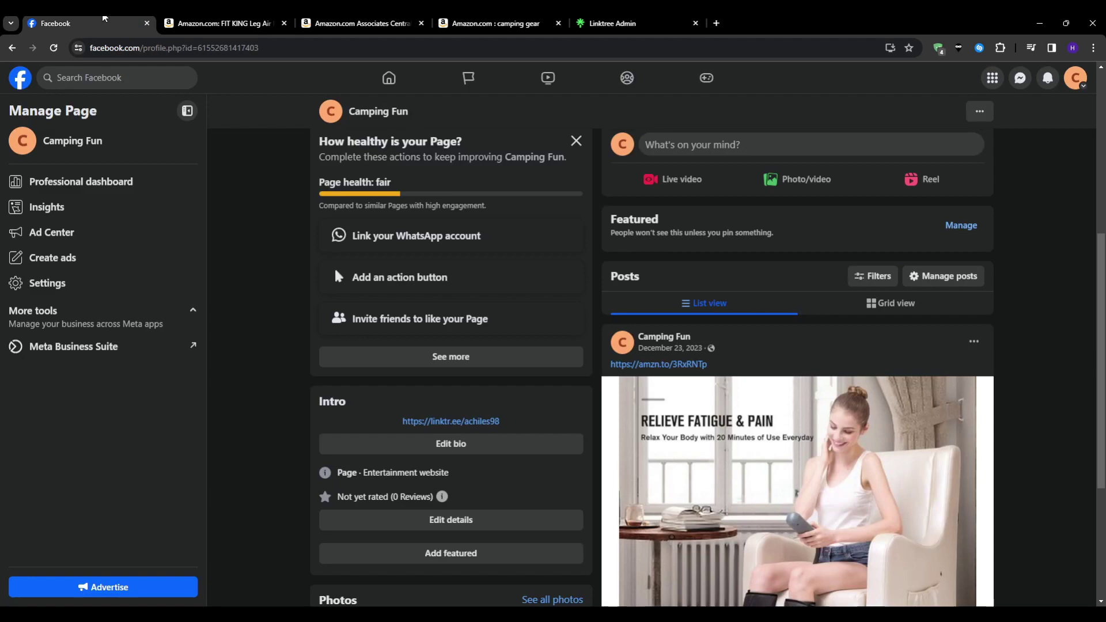
- Open the bio of the Camping Fun Facebook page for editing and select the Linktree URL in it
click(75, 23)
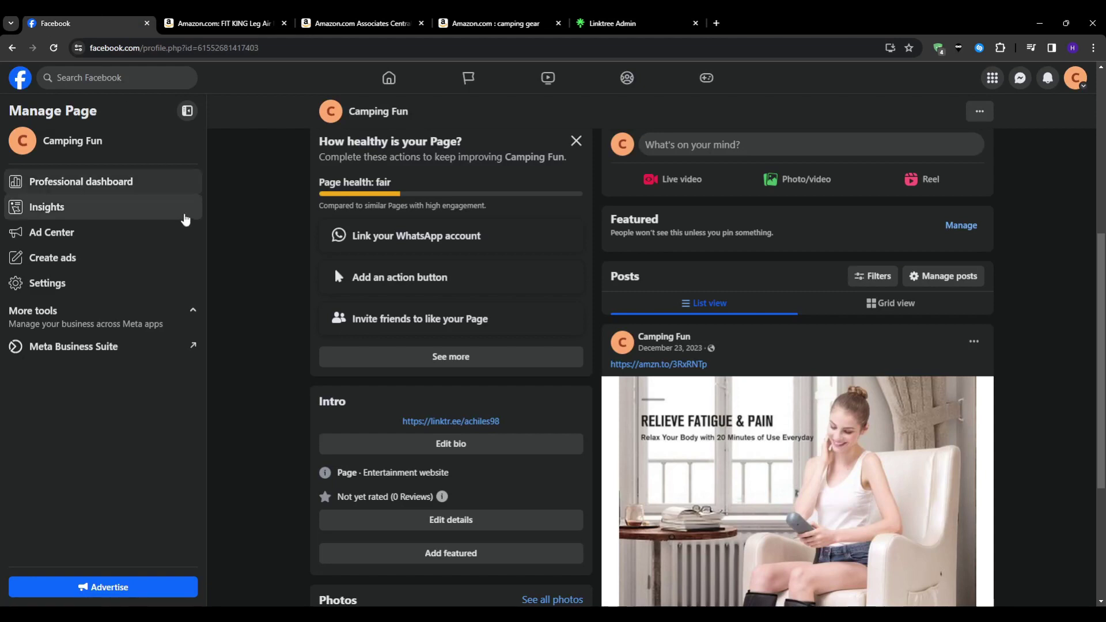
drag(517, 424, 404, 414)
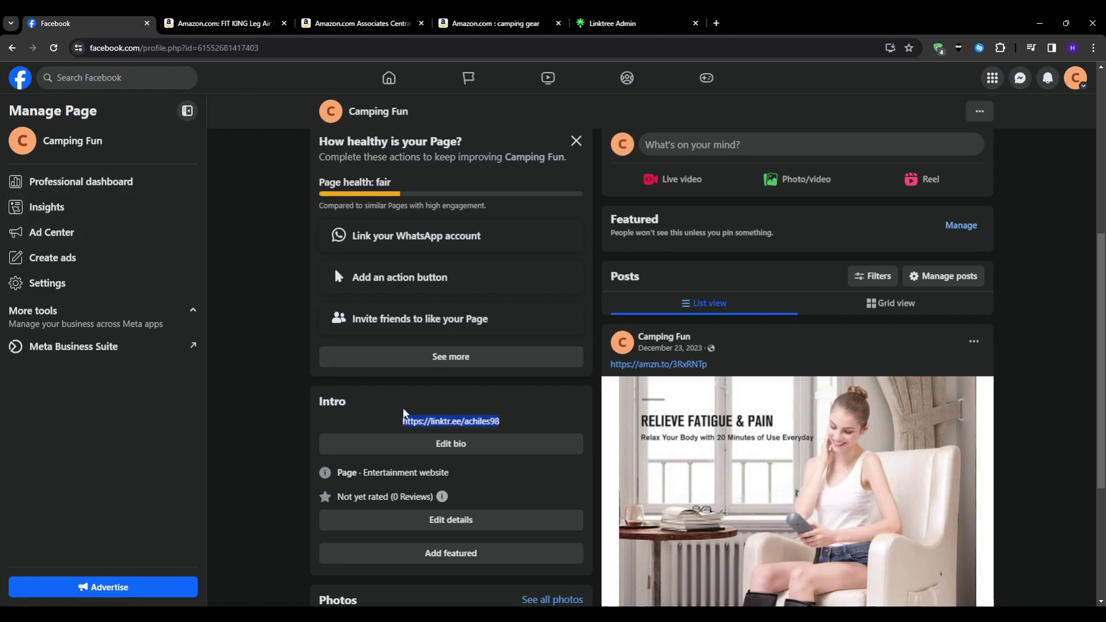
click(266, 429)
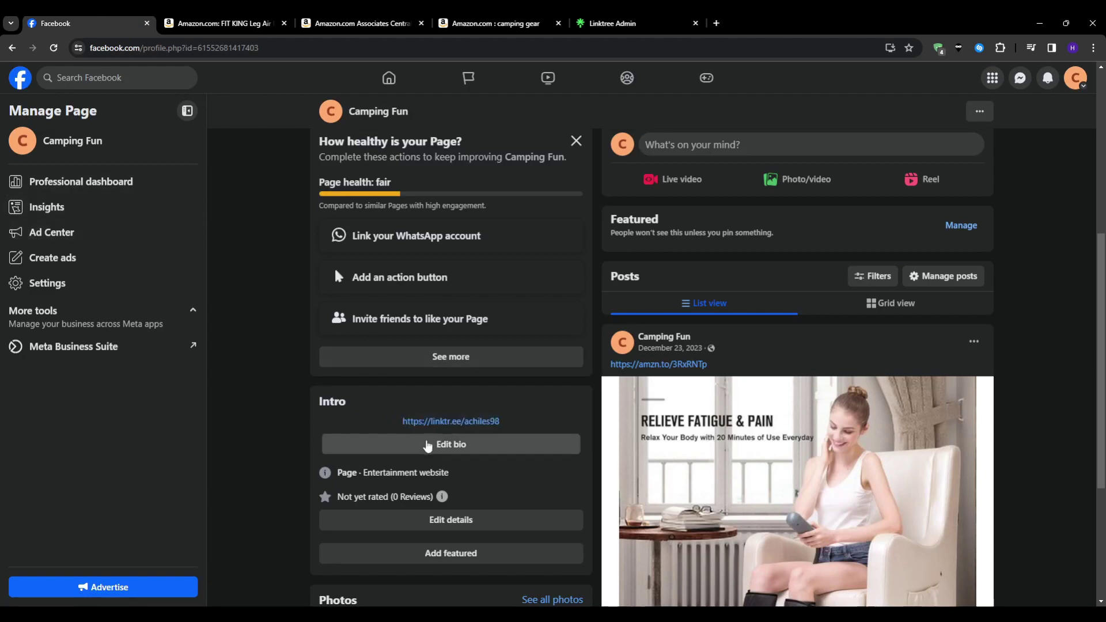
click(427, 445)
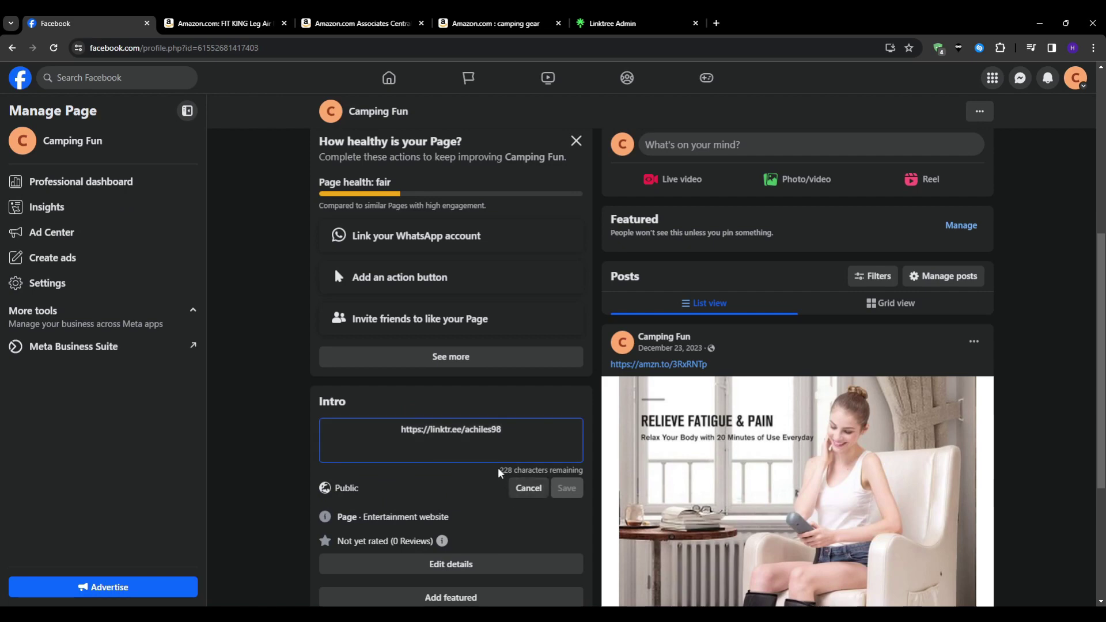
scroll(499, 472, down, 1)
drag(502, 372, 400, 372)
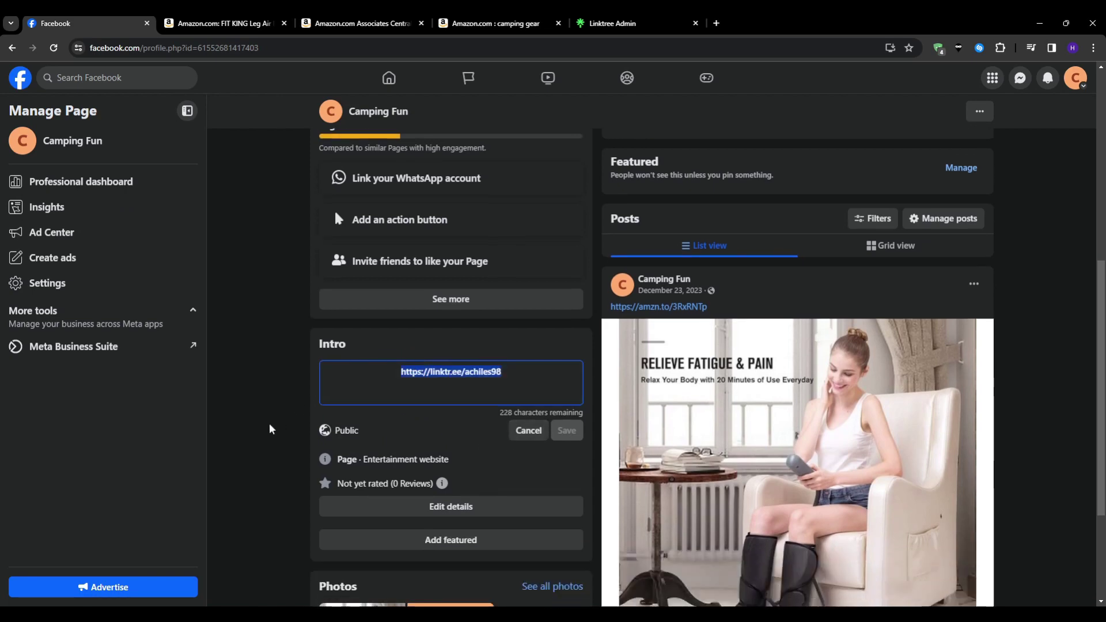